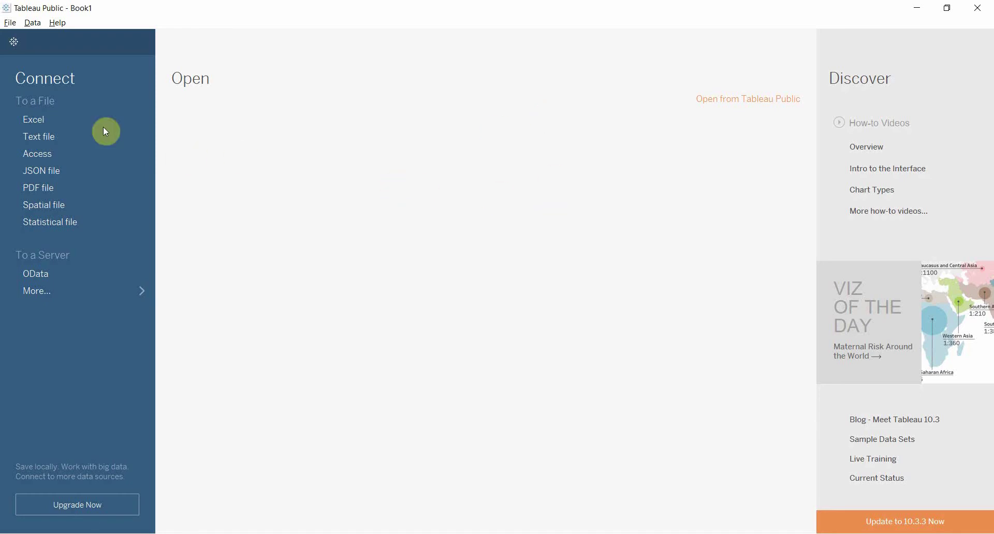
# Connect to HollywoodsMostProfitableStories.csv from the Small Datasets folder as a text file data source.
pyautogui.click(53, 134)
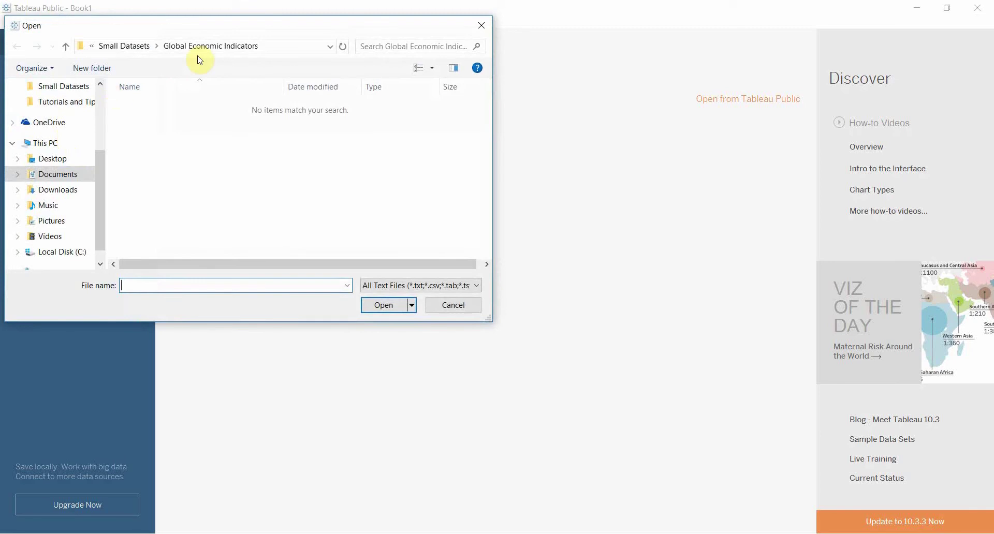
pyautogui.click(135, 46)
pyautogui.click(210, 204)
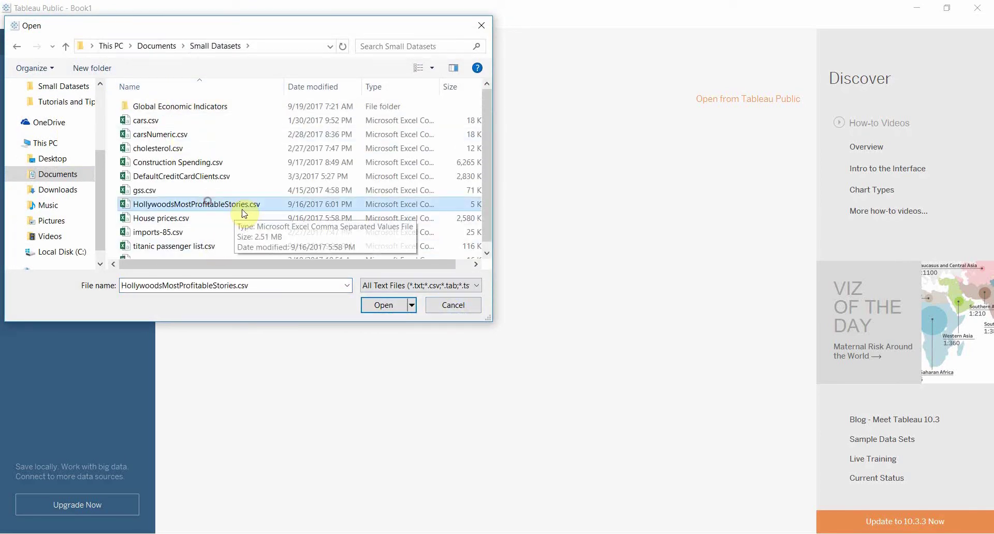
pyautogui.click(409, 306)
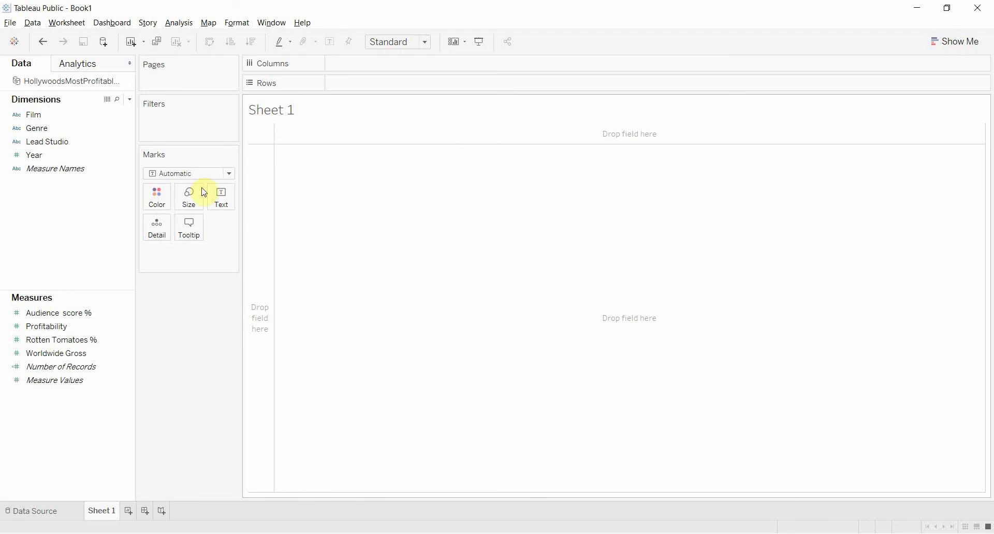
# Put Lead Studio then Genre on Rows and show SUM(Worldwide Gross) as the table values.
pyautogui.click(41, 142)
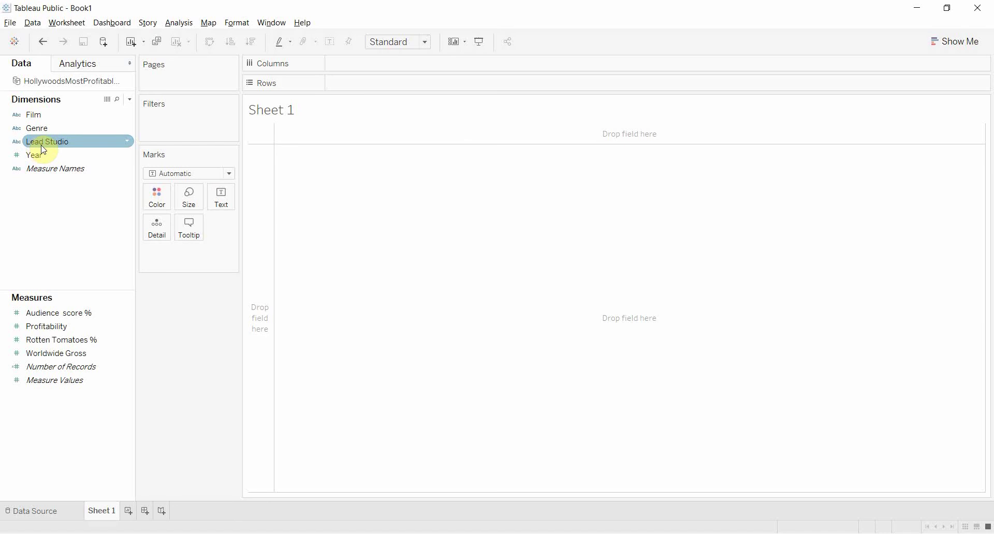
pyautogui.moveTo(44, 151); pyautogui.dragTo(348, 85)
pyautogui.click(47, 129)
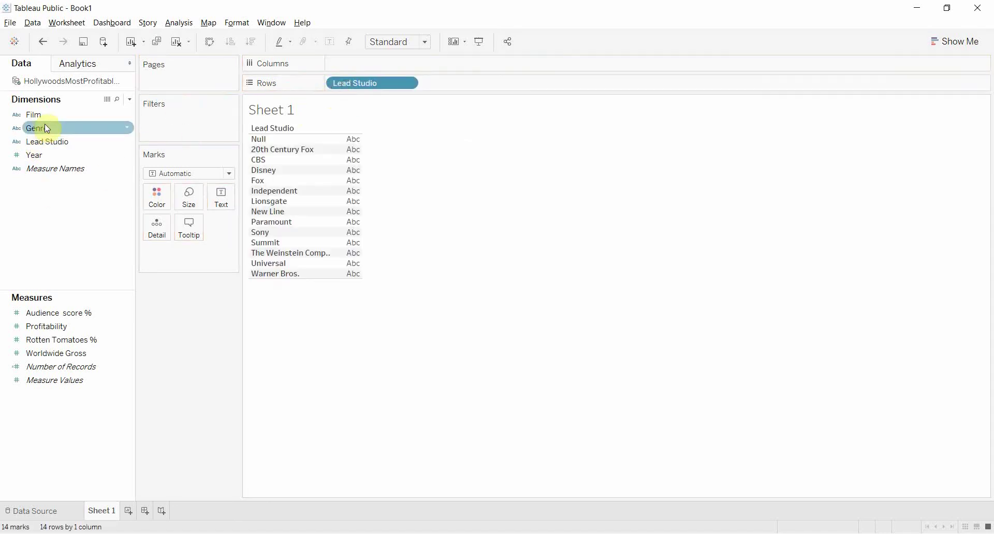
pyautogui.moveTo(48, 134); pyautogui.dragTo(446, 85)
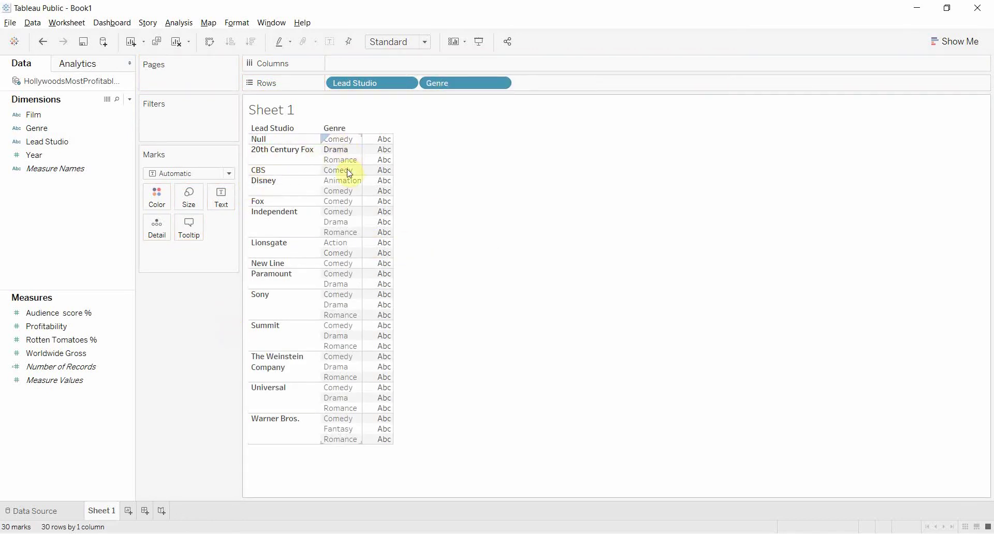
pyautogui.click(70, 352)
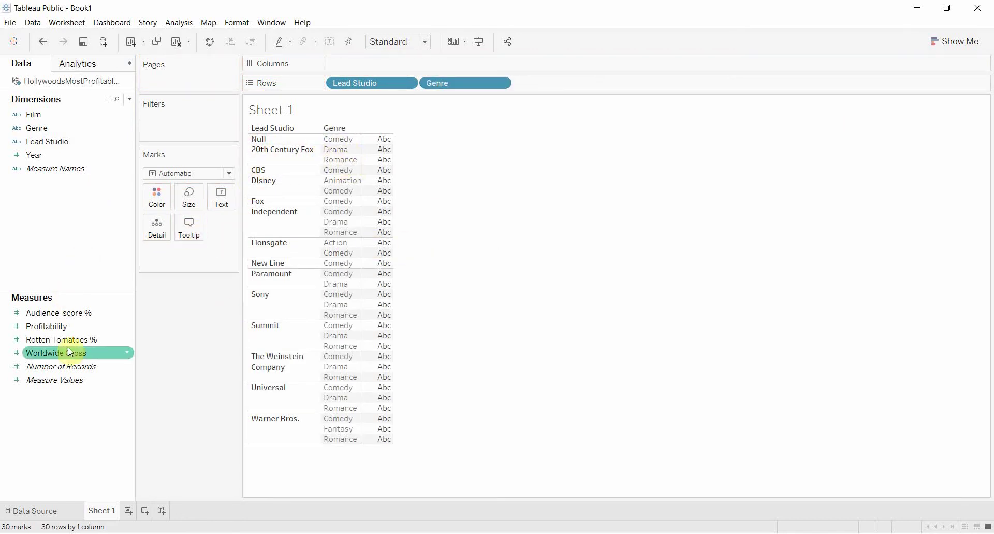
pyautogui.moveTo(71, 359); pyautogui.dragTo(387, 218)
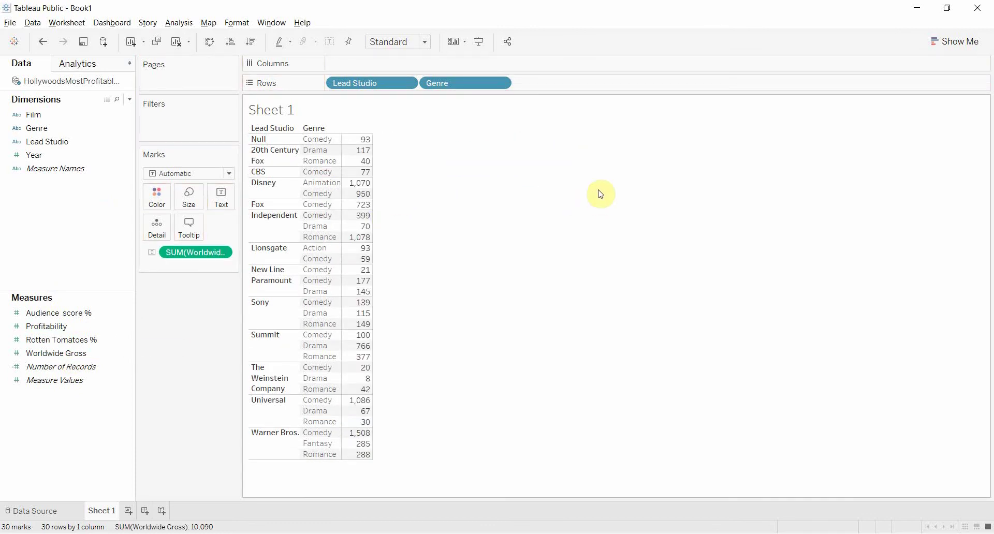
# Add a subtotal row for every lead studio via Analysis > Totals > Add All Subtotals.
pyautogui.click(182, 27)
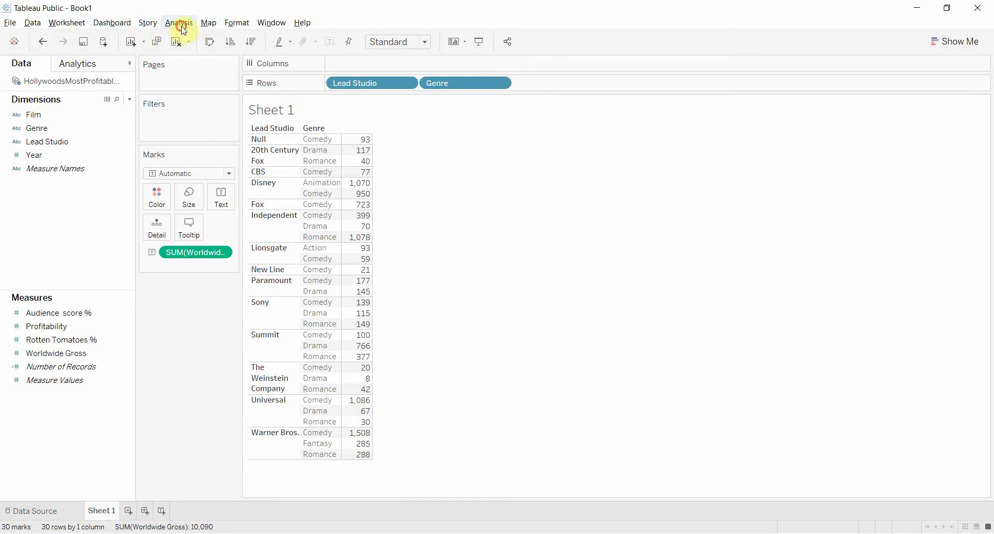
pyautogui.moveTo(317, 127)
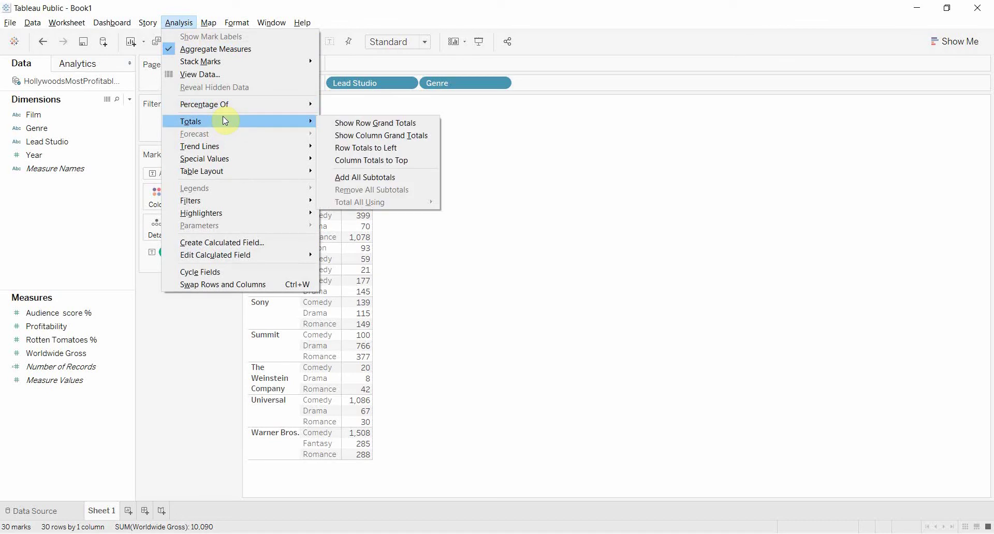
pyautogui.click(389, 179)
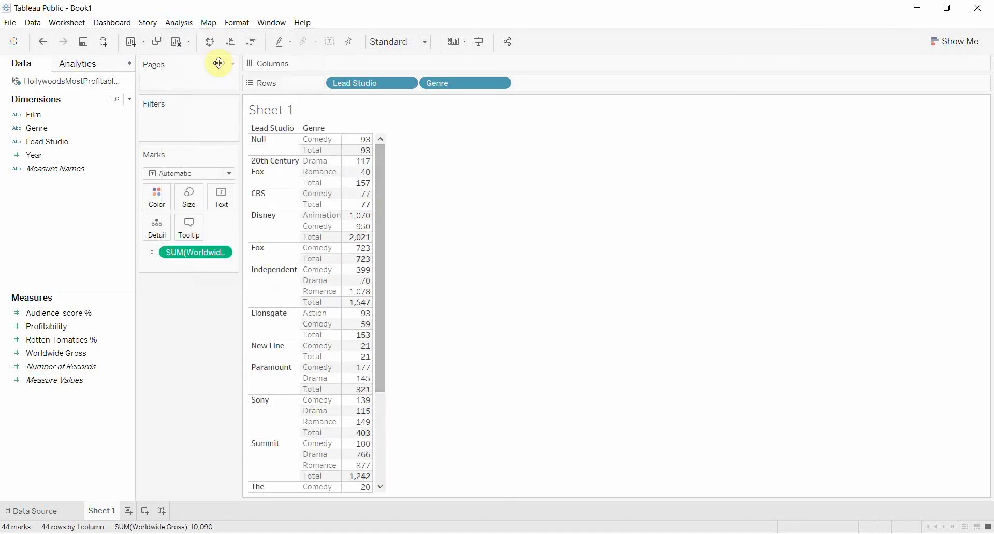
# Show the column Grand Total row (10,090) at the bottom of the table.
pyautogui.click(172, 26)
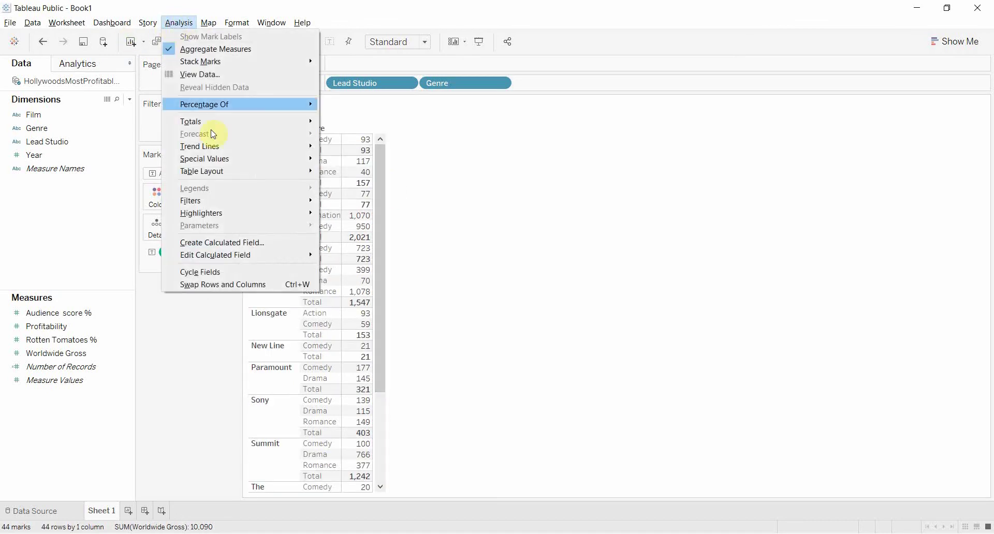
pyautogui.moveTo(216, 122)
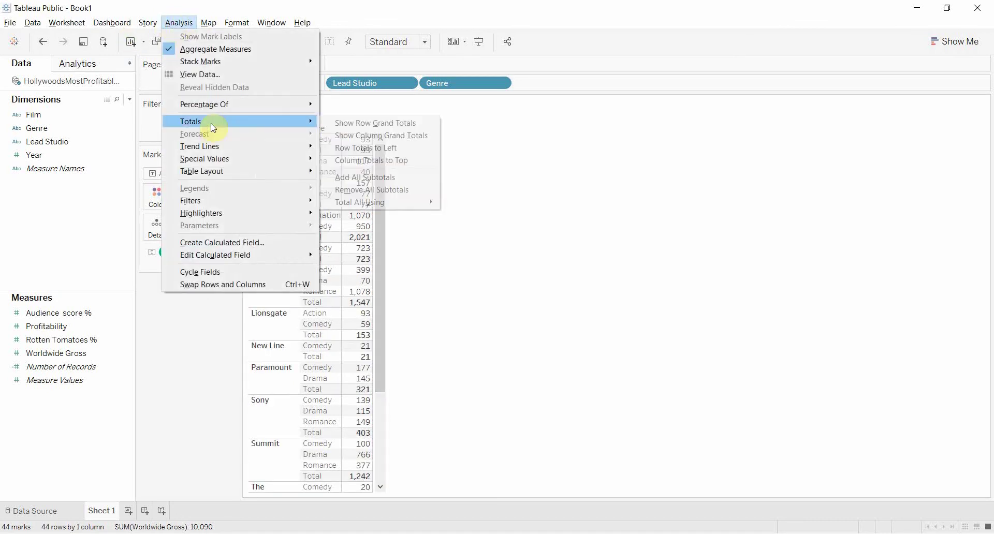
pyautogui.click(360, 136)
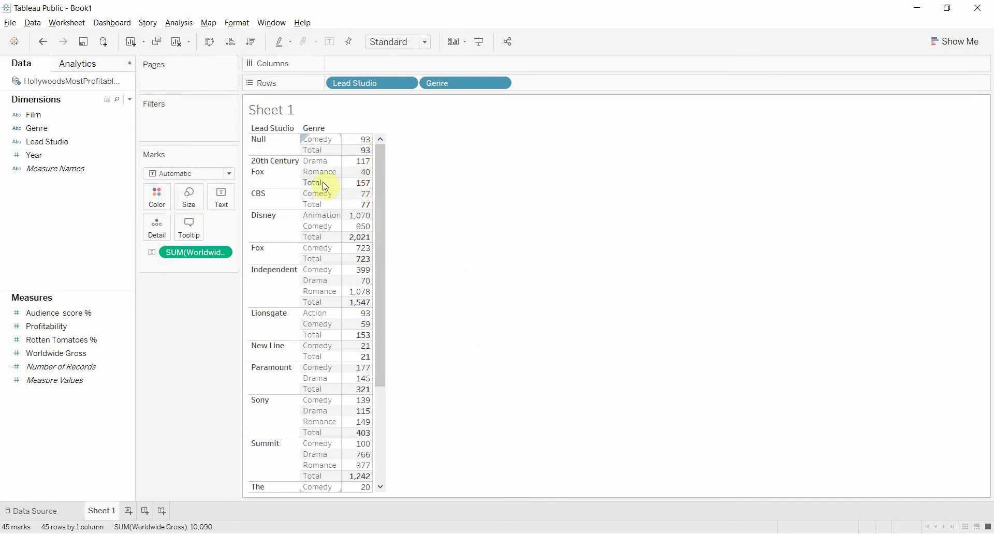
pyautogui.moveTo(380, 162); pyautogui.dragTo(389, 297)
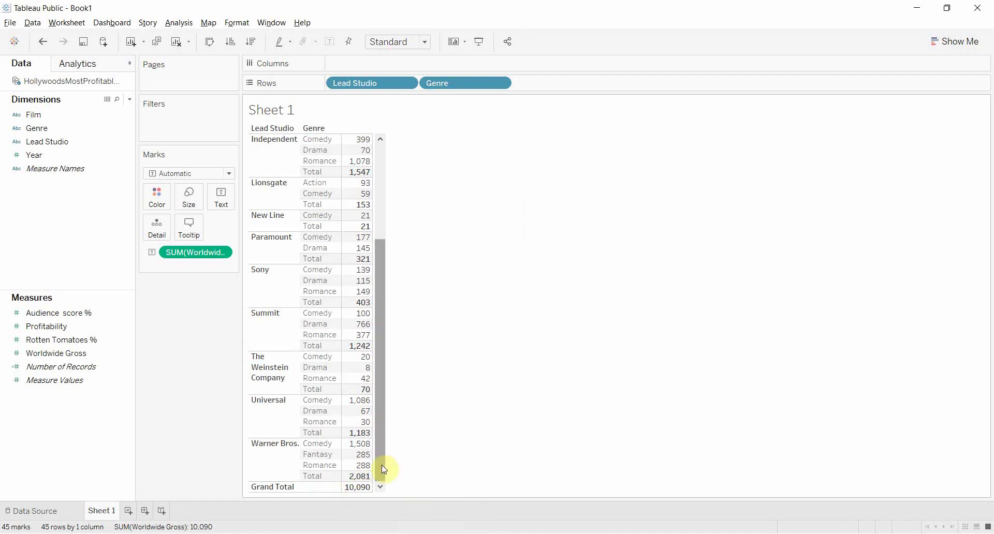
pyautogui.moveTo(384, 469); pyautogui.dragTo(409, 339)
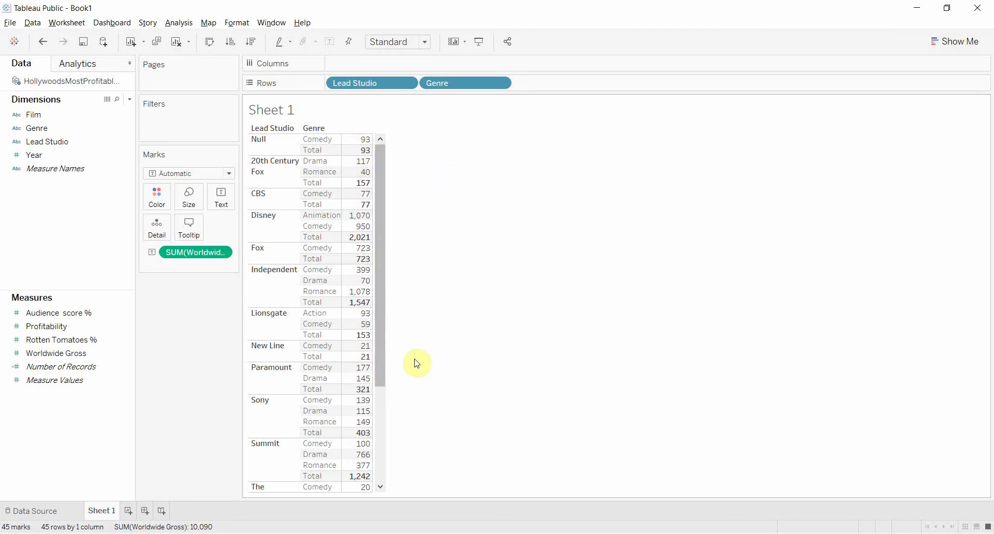
# Change SUM(Worldwide Gross) to a Percent of Total quick table calculation.
pyautogui.click(222, 253)
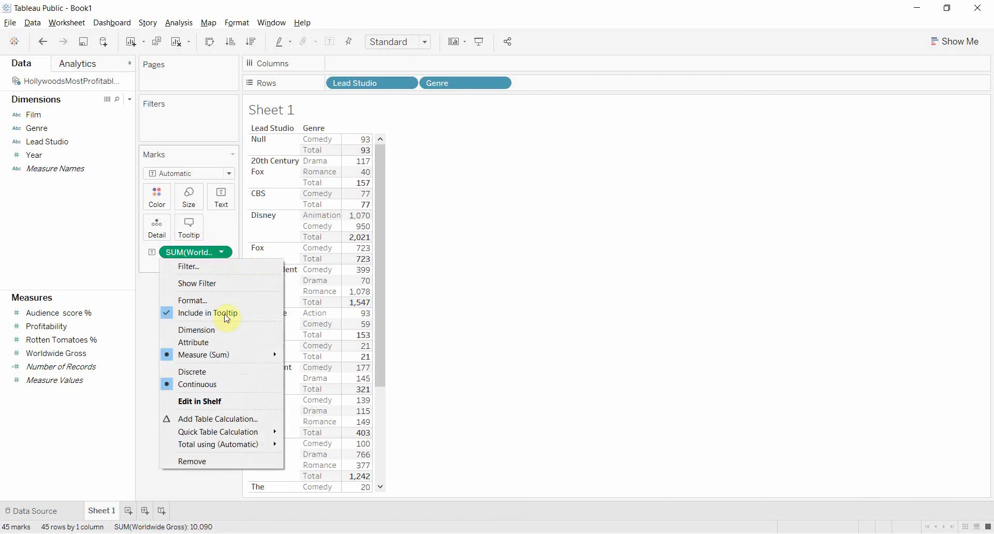
pyautogui.moveTo(232, 433)
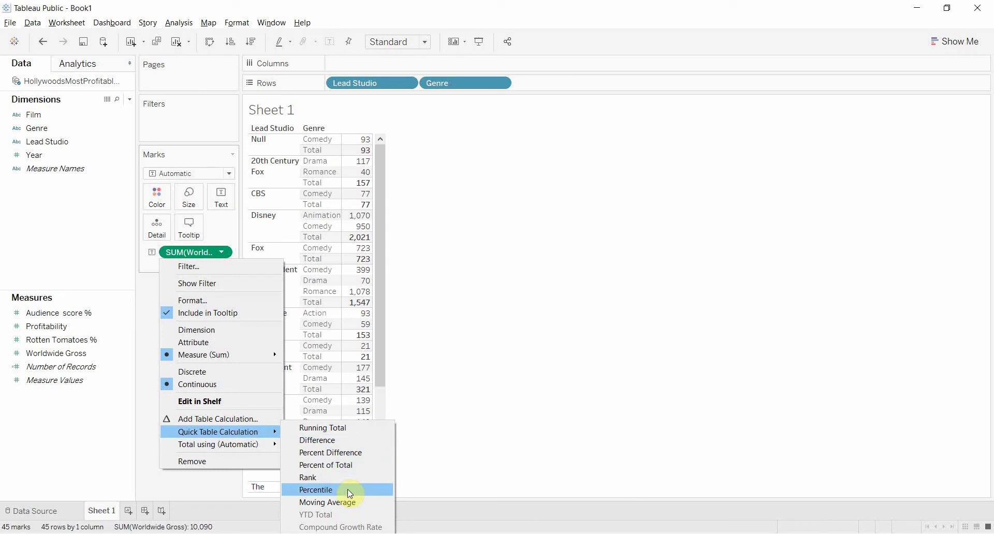
pyautogui.click(347, 464)
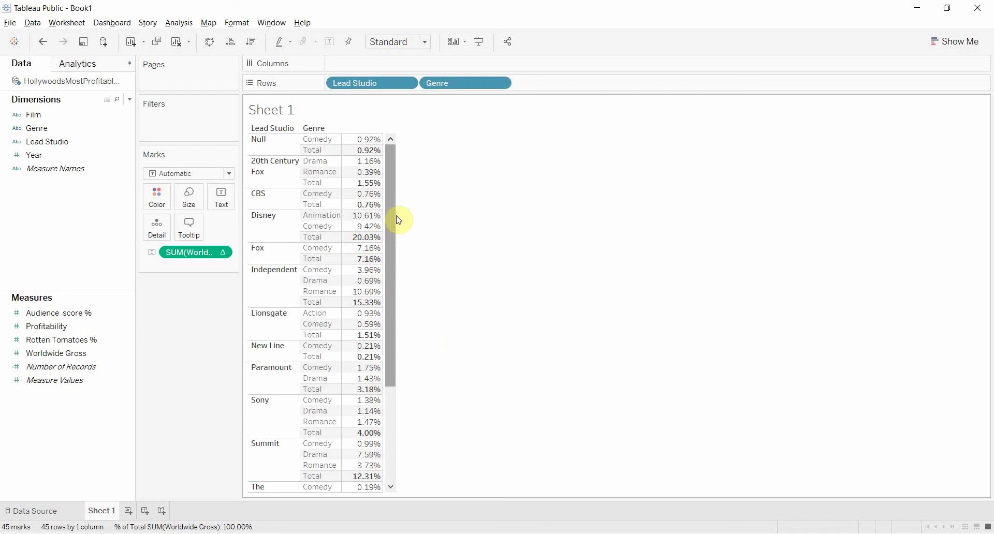
# Review the percentages (Disney total 20.03%, Grand Total 100.00%) and bring up the pill's options.
pyautogui.moveTo(388, 227); pyautogui.dragTo(388, 380)
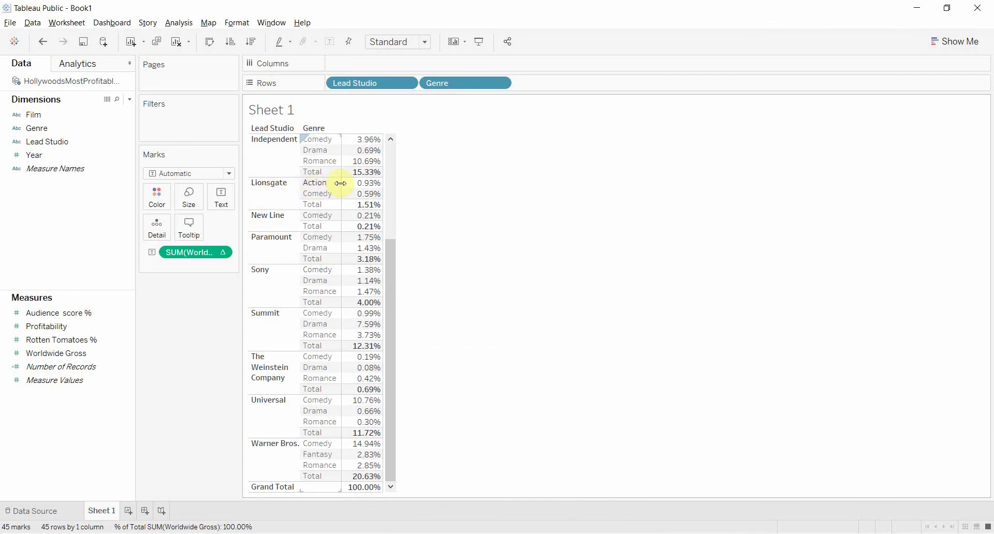
pyautogui.moveTo(354, 492)
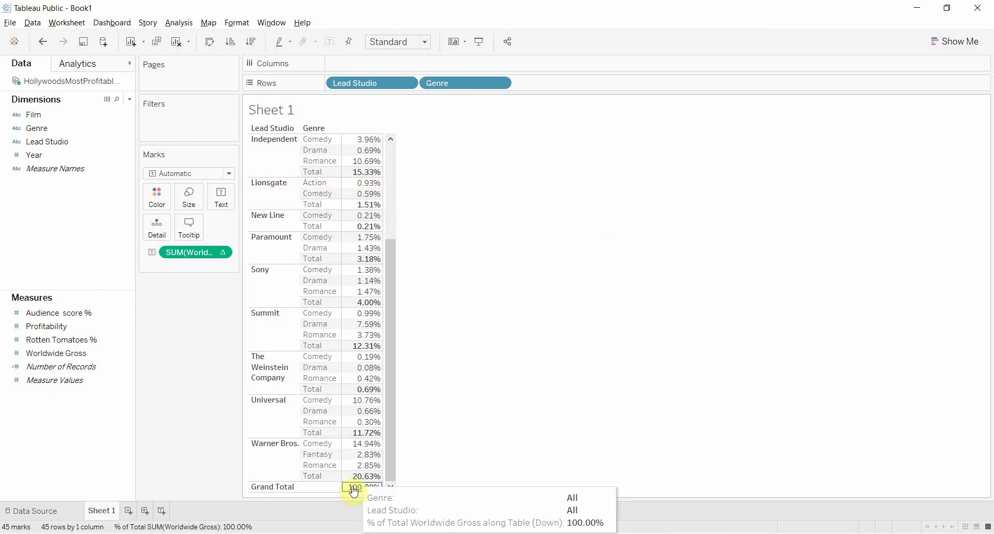
pyautogui.moveTo(390, 447); pyautogui.dragTo(396, 339)
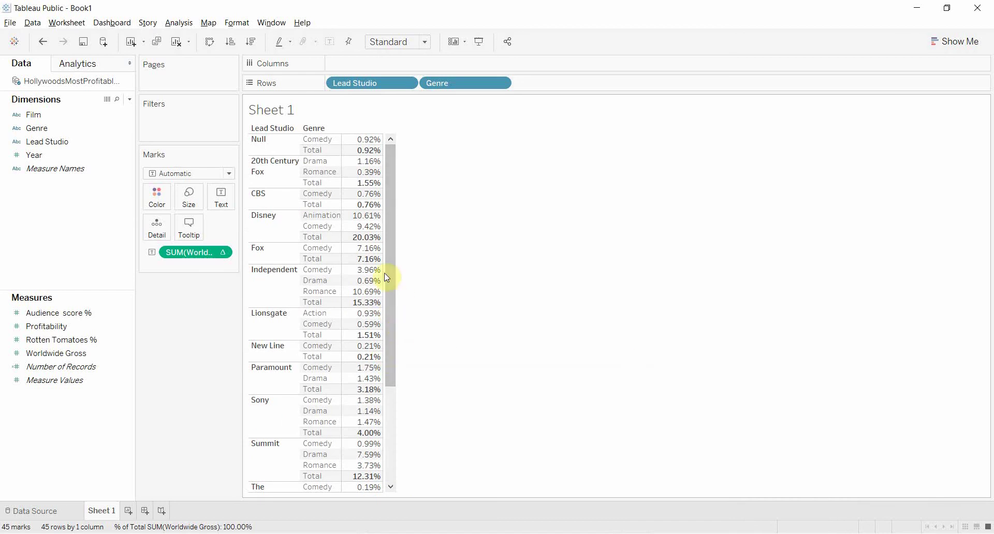
pyautogui.click(223, 253)
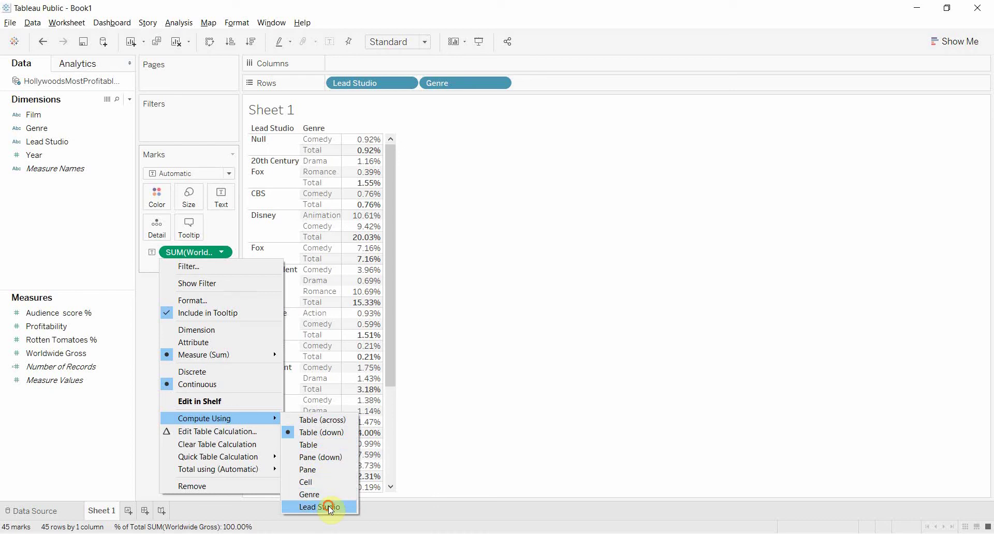
# Set Compute Using to Lead Studio, then to Genre, so each studio's Total reads 100.00%.
pyautogui.click(329, 505)
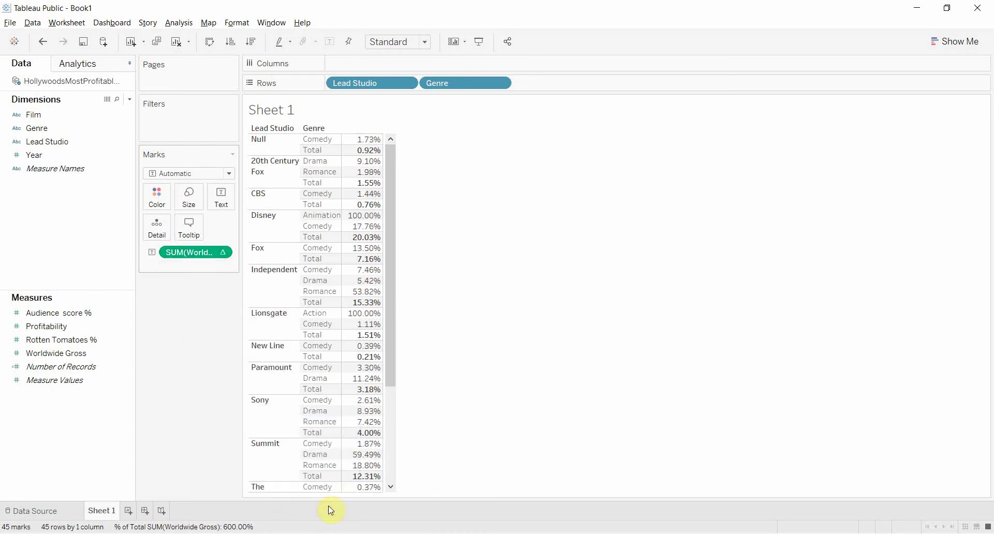
pyautogui.click(222, 252)
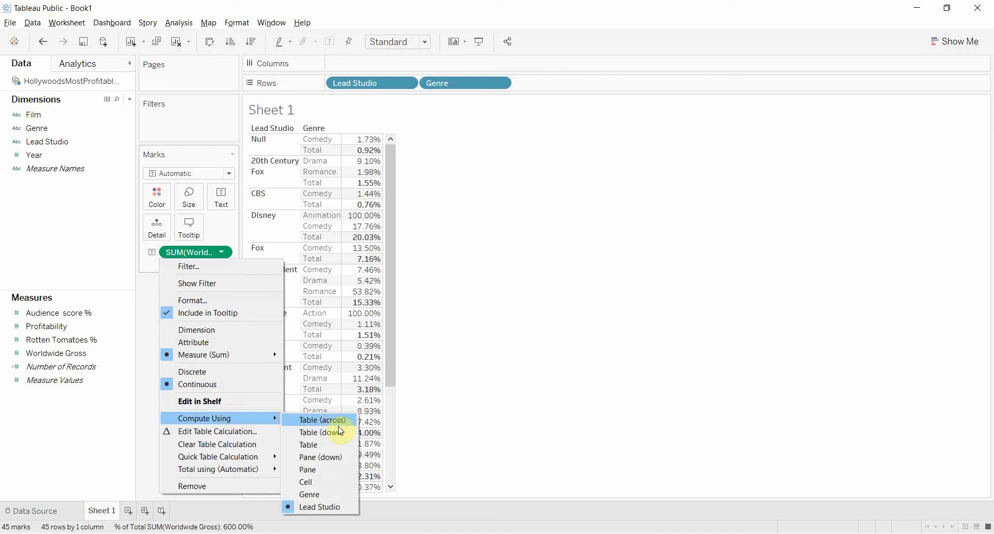
pyautogui.click(332, 493)
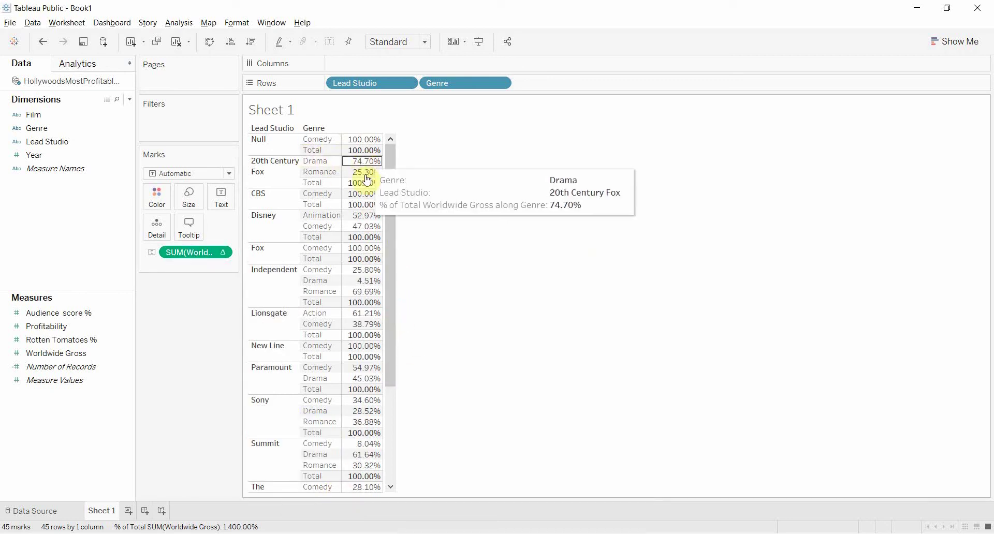
pyautogui.moveTo(361, 195)
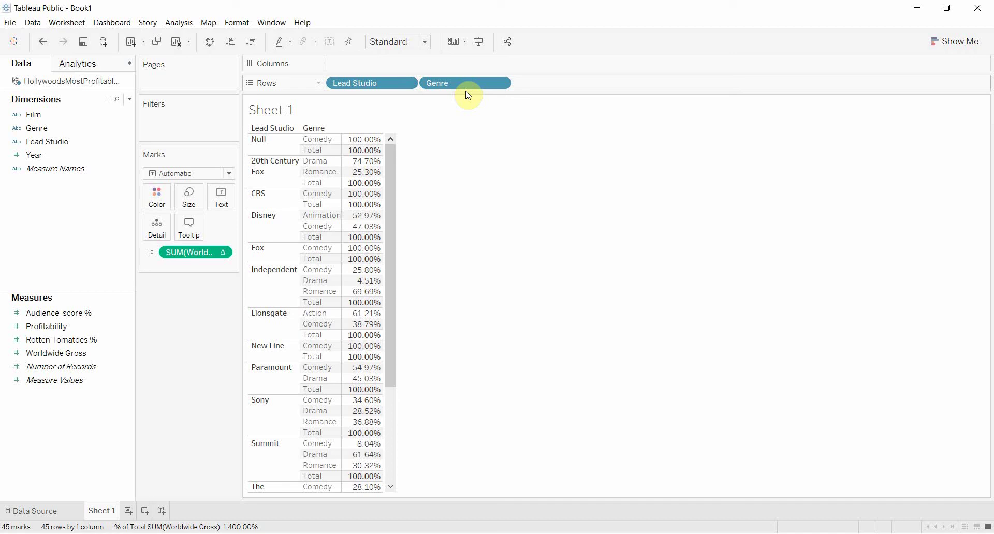
# Move the Lead Studio pill after Genre on Rows so studios nest under each genre.
pyautogui.moveTo(361, 82); pyautogui.dragTo(554, 84)
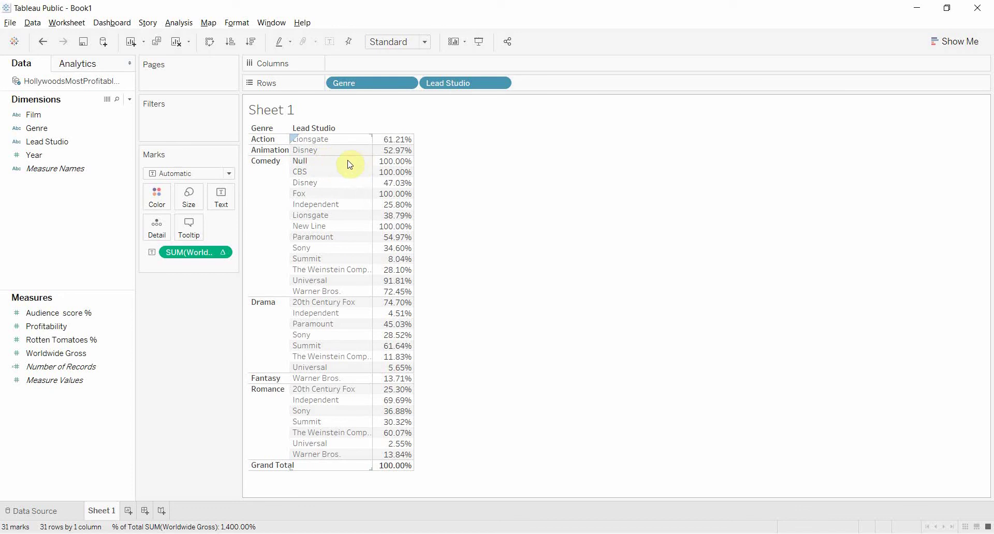
pyautogui.moveTo(397, 178)
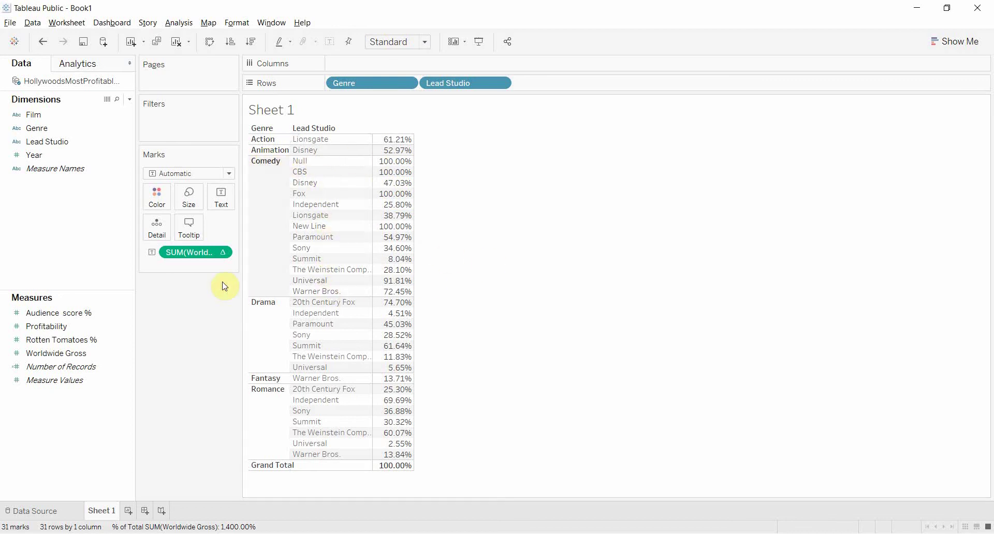
# Compute the percentage along Lead Studio so each genre's studios sum to 100% (Comedy Warner Bros. 28.18%).
pyautogui.click(222, 252)
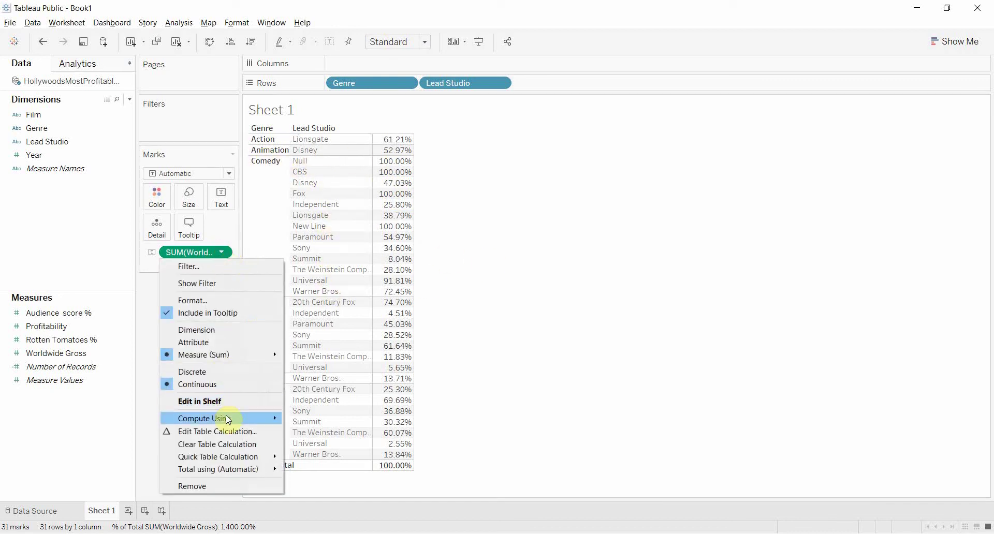
pyautogui.moveTo(224, 418)
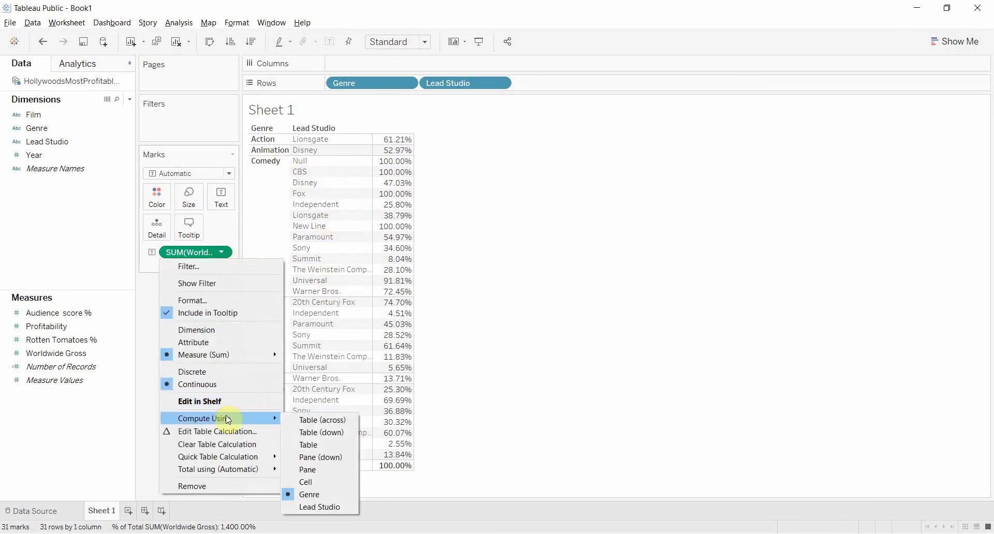
pyautogui.click(315, 506)
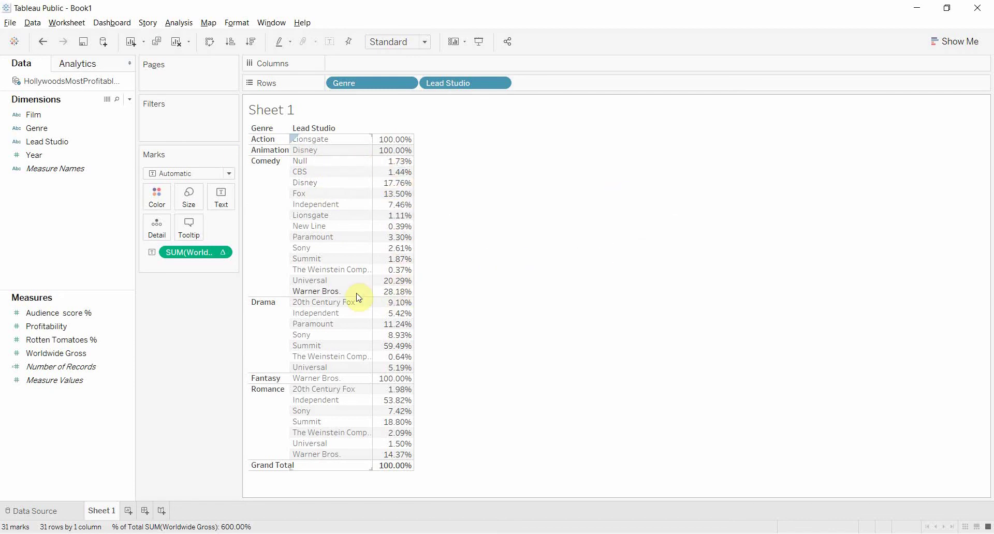
pyautogui.click(477, 232)
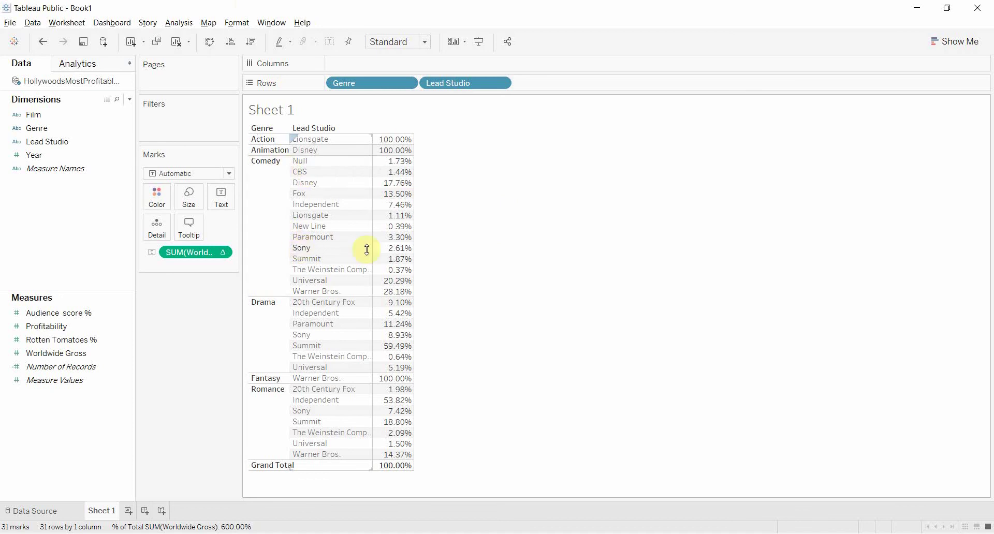
# Add All Subtotals so each genre gets a 100.00% Total row, giving 37 rows.
pyautogui.click(171, 23)
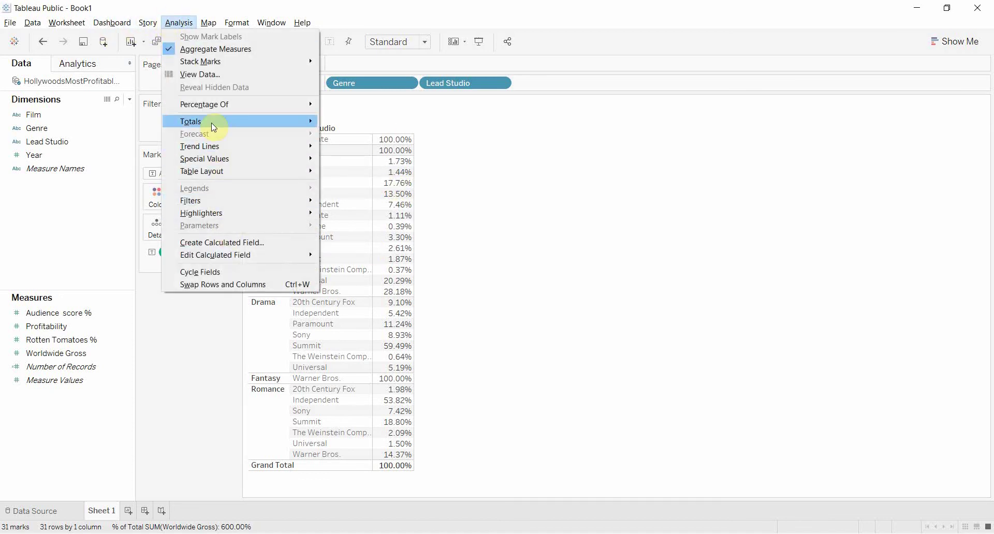
pyautogui.moveTo(214, 124)
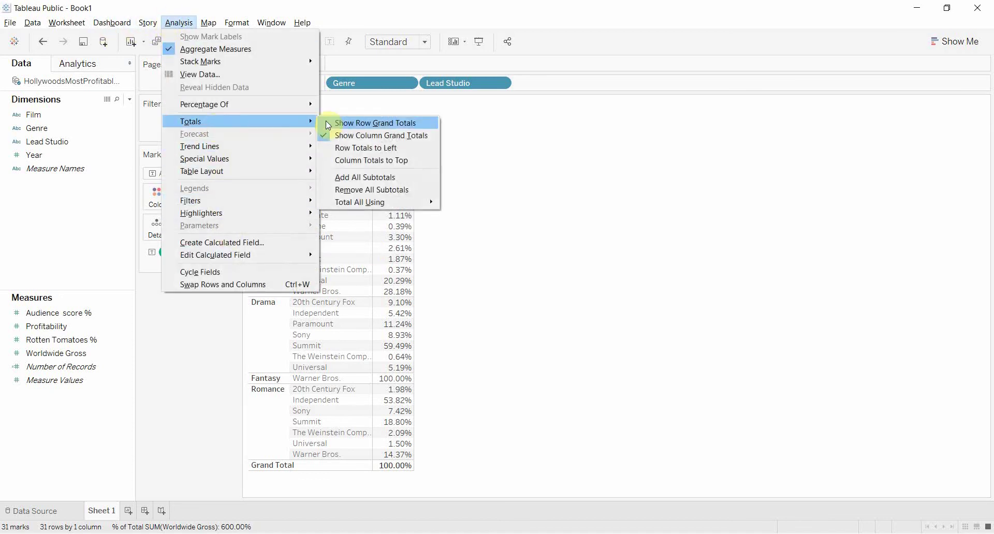
pyautogui.click(381, 178)
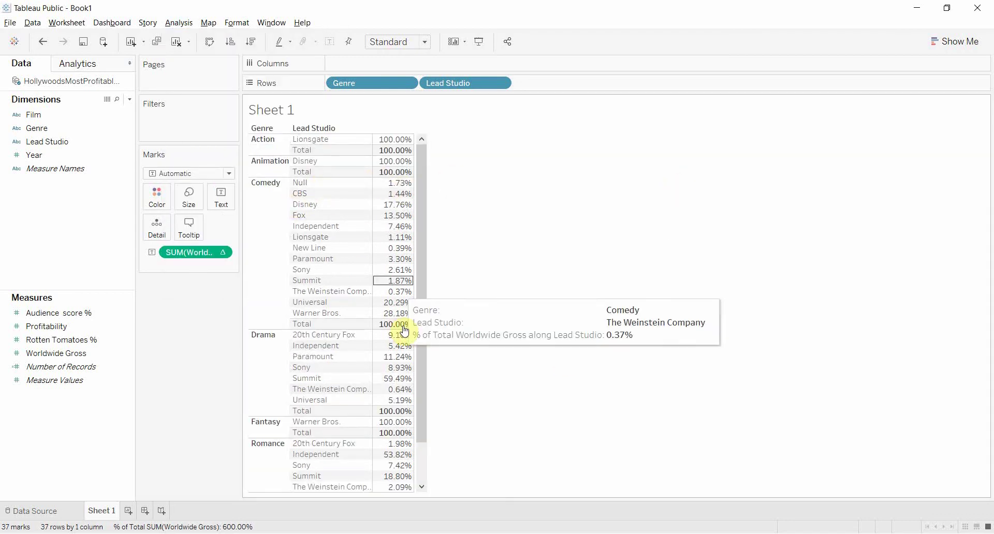
pyautogui.moveTo(403, 329)
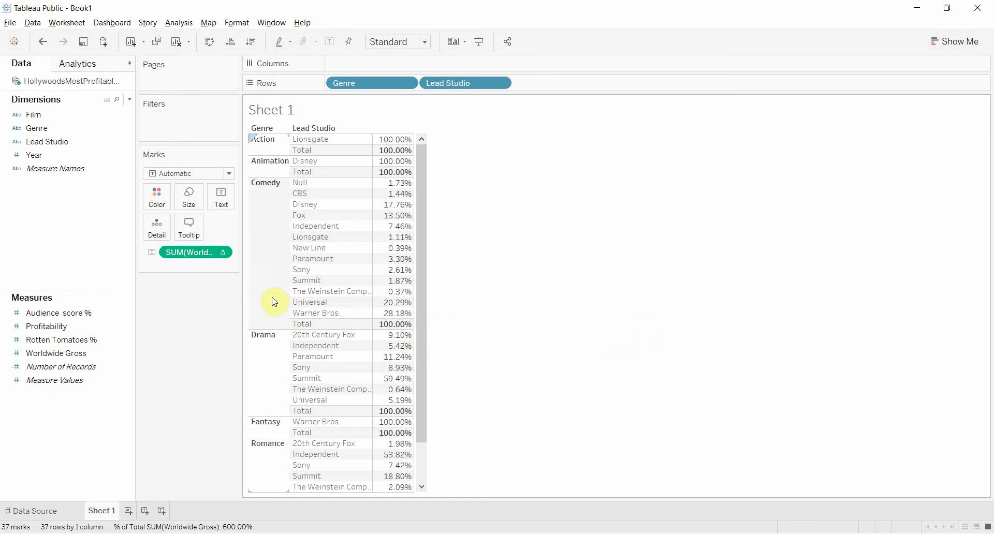
pyautogui.click(223, 253)
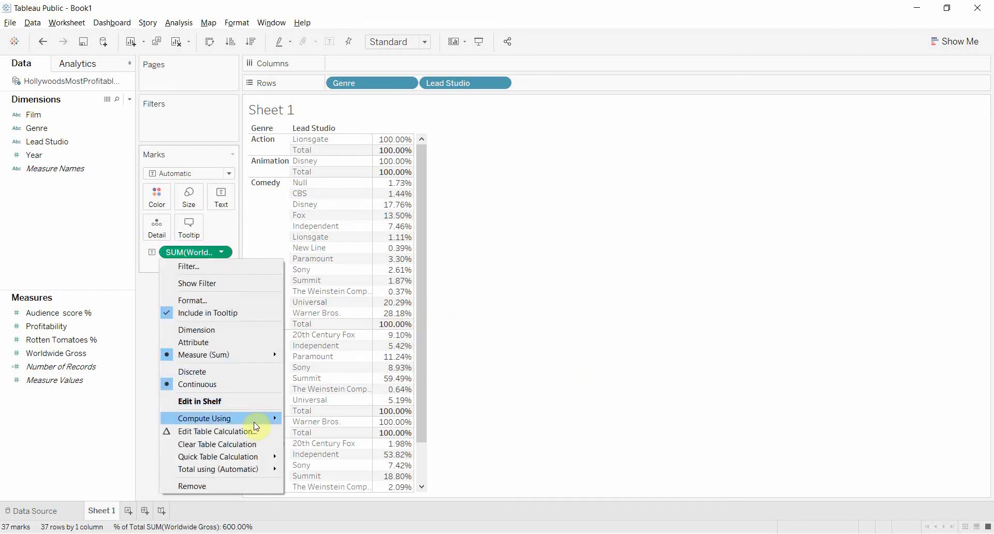
pyautogui.moveTo(261, 418)
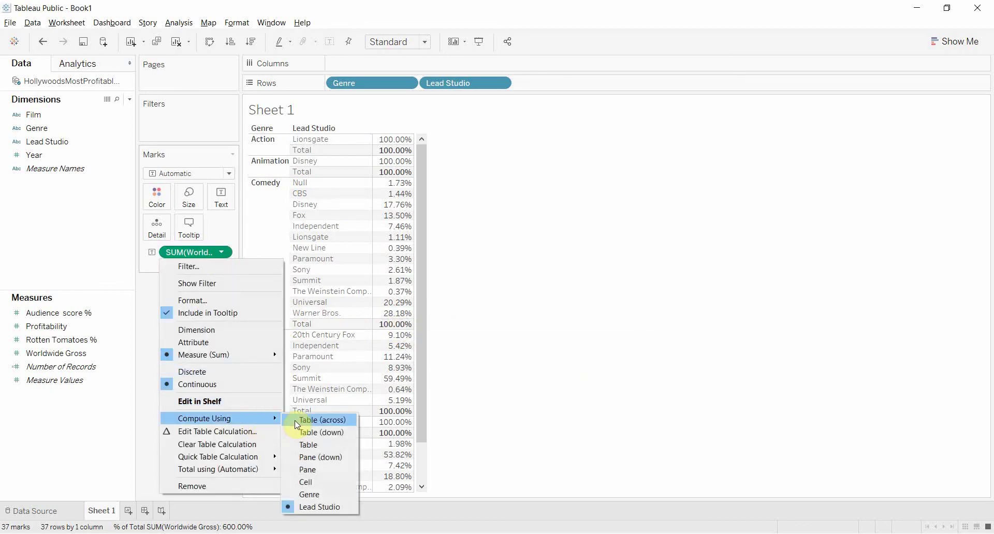
pyautogui.click(325, 508)
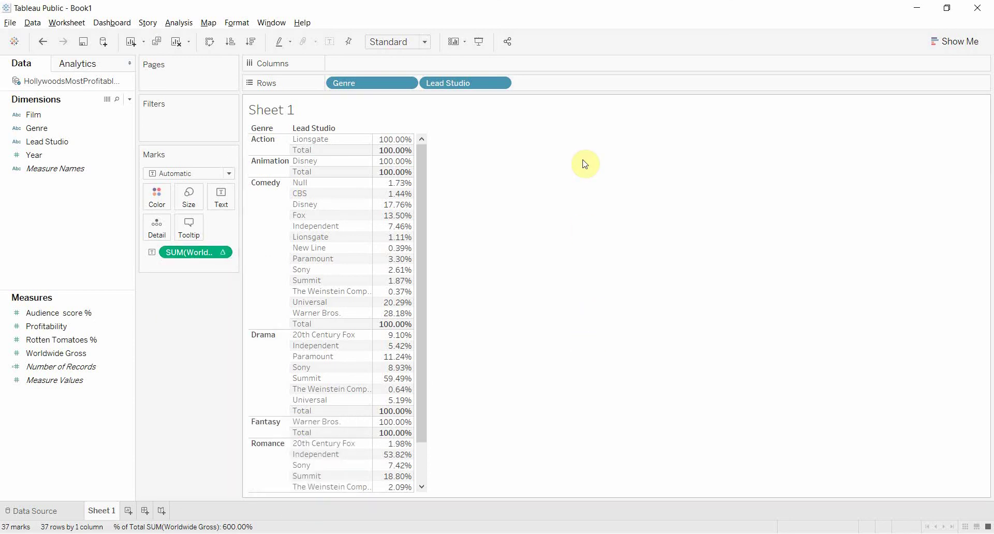